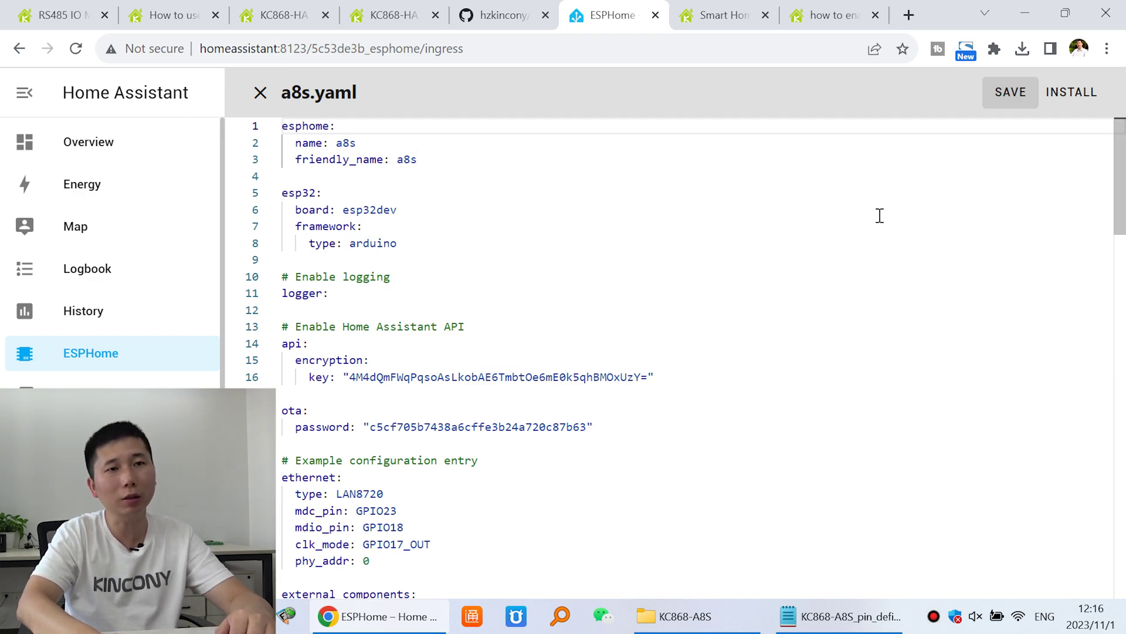
# - Save a8s.yaml and try installing over the server's USB; no serial devices are found
pyautogui.click(1082, 106)
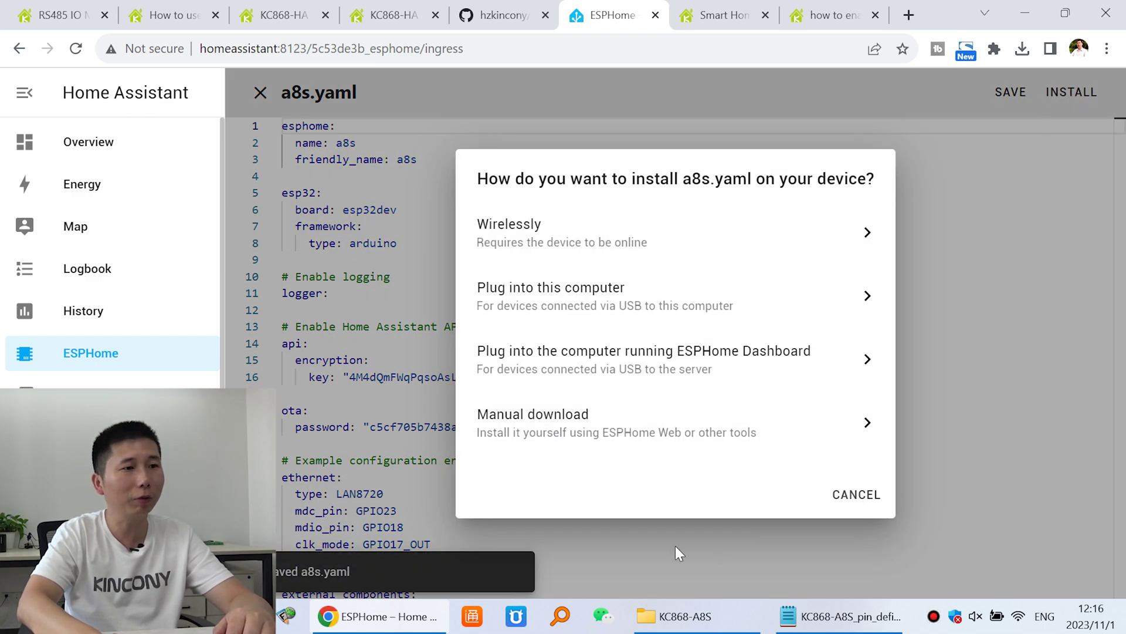
pyautogui.click(698, 367)
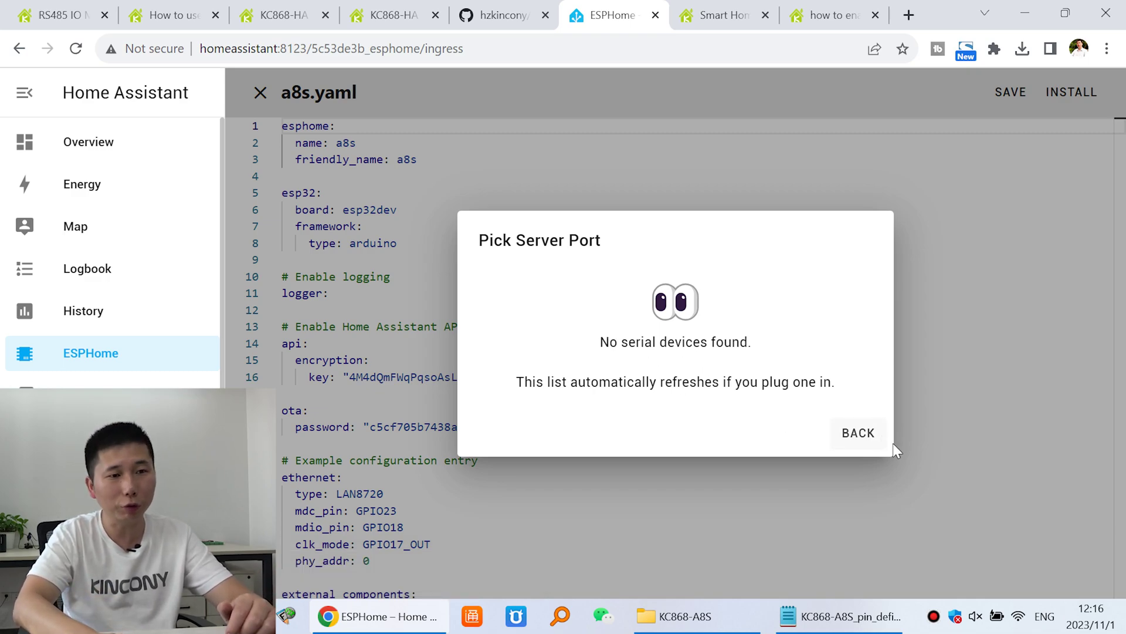
pyautogui.click(858, 433)
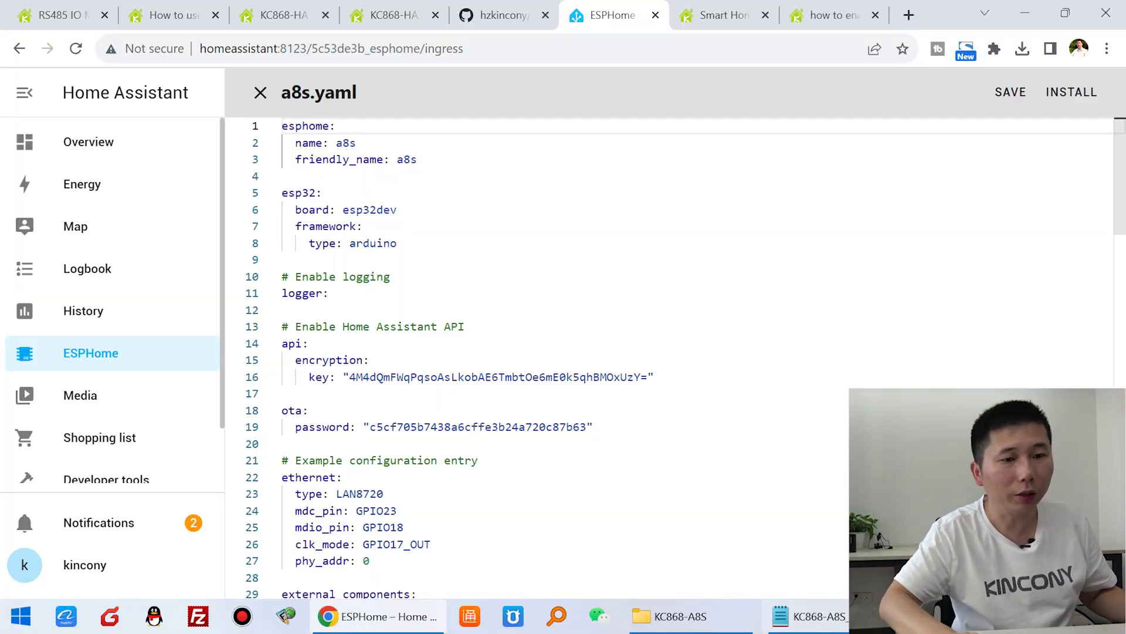
# - Open the Windows Start menu
pyautogui.click(24, 619)
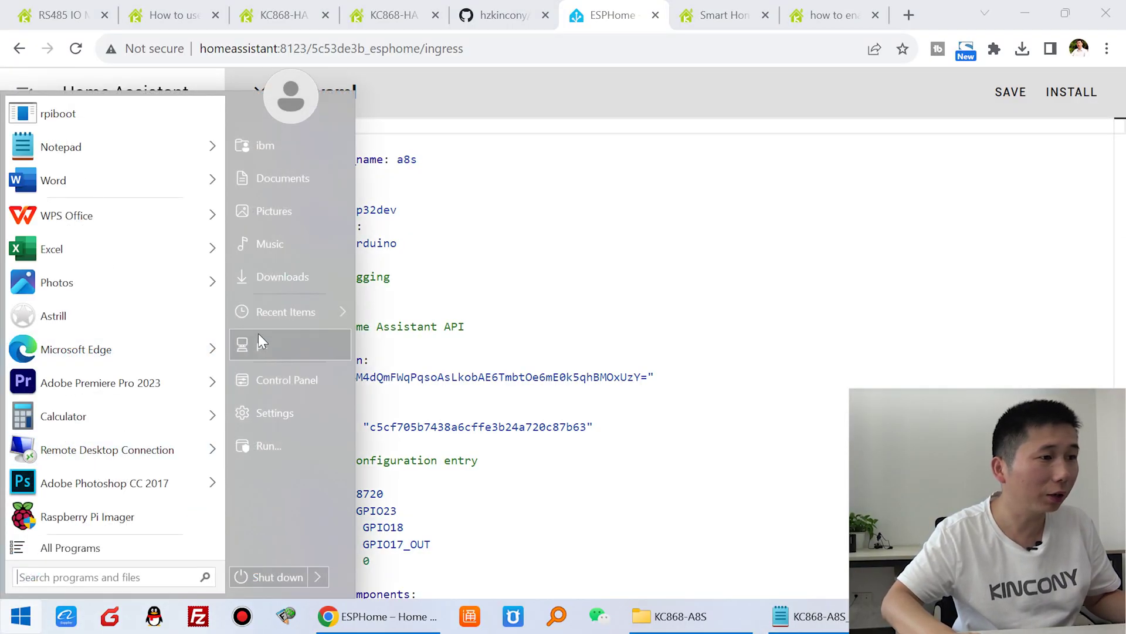
# - Open config.txt from the hassos-boot (H:) drive via This PC
pyautogui.click(300, 346)
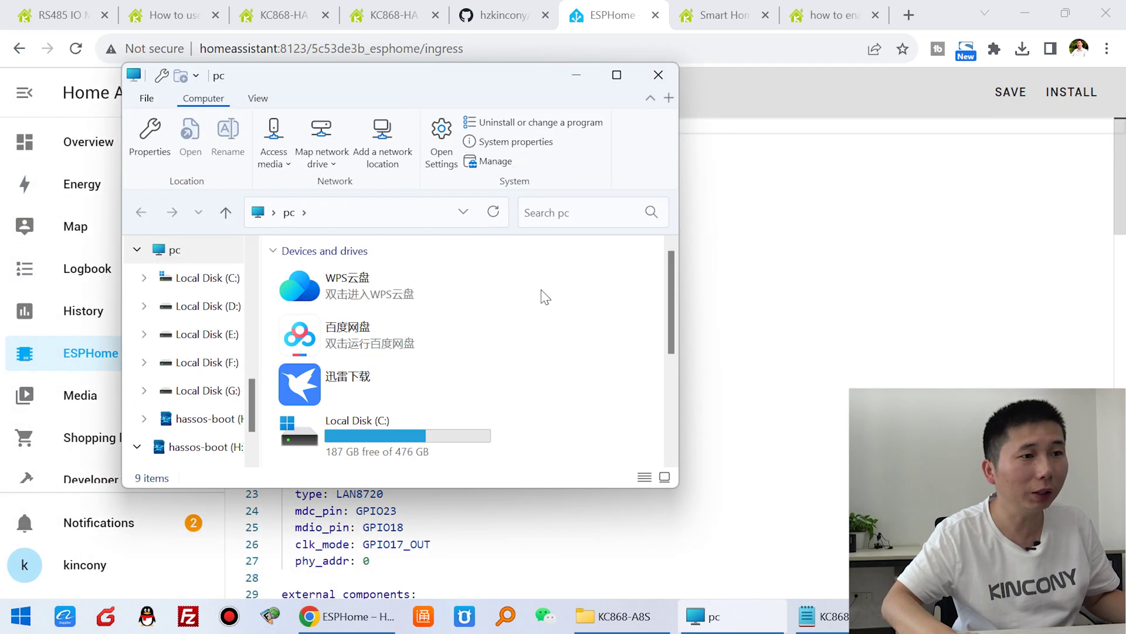
pyautogui.scroll(-5, 558, 339)
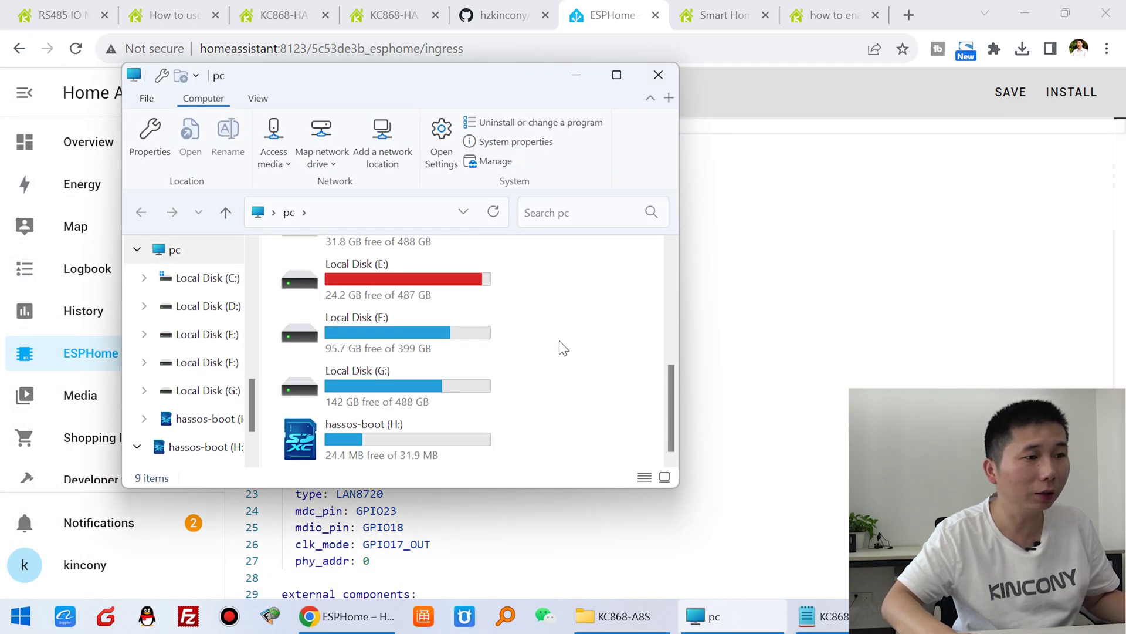
pyautogui.doubleClick(407, 430)
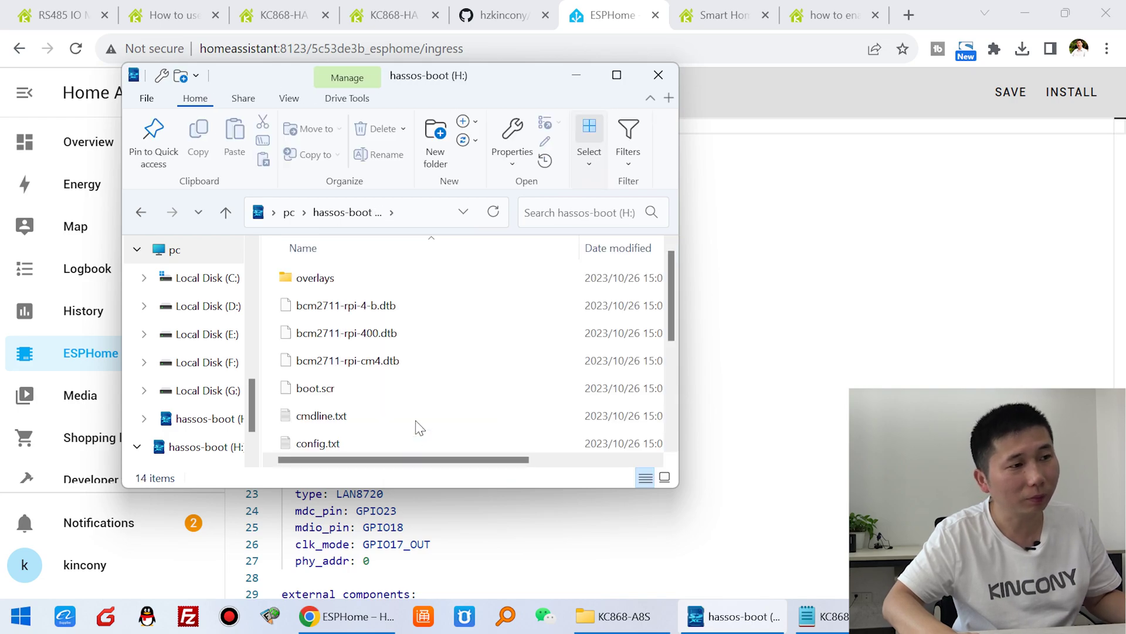
pyautogui.click(322, 444)
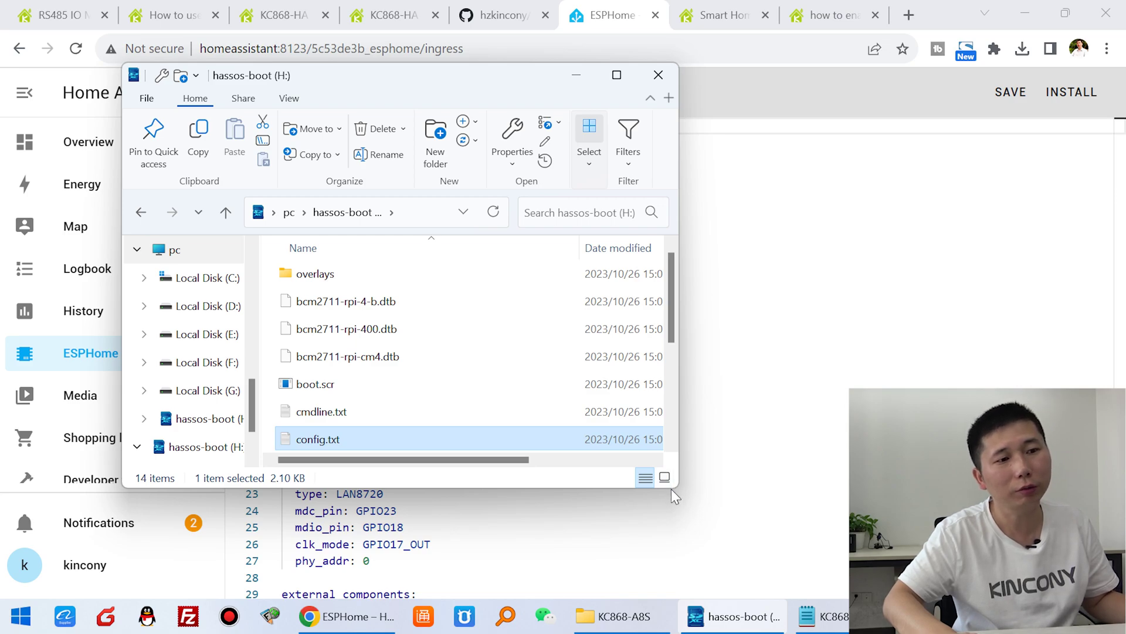
pyautogui.moveTo(672, 488); pyautogui.dragTo(687, 593)
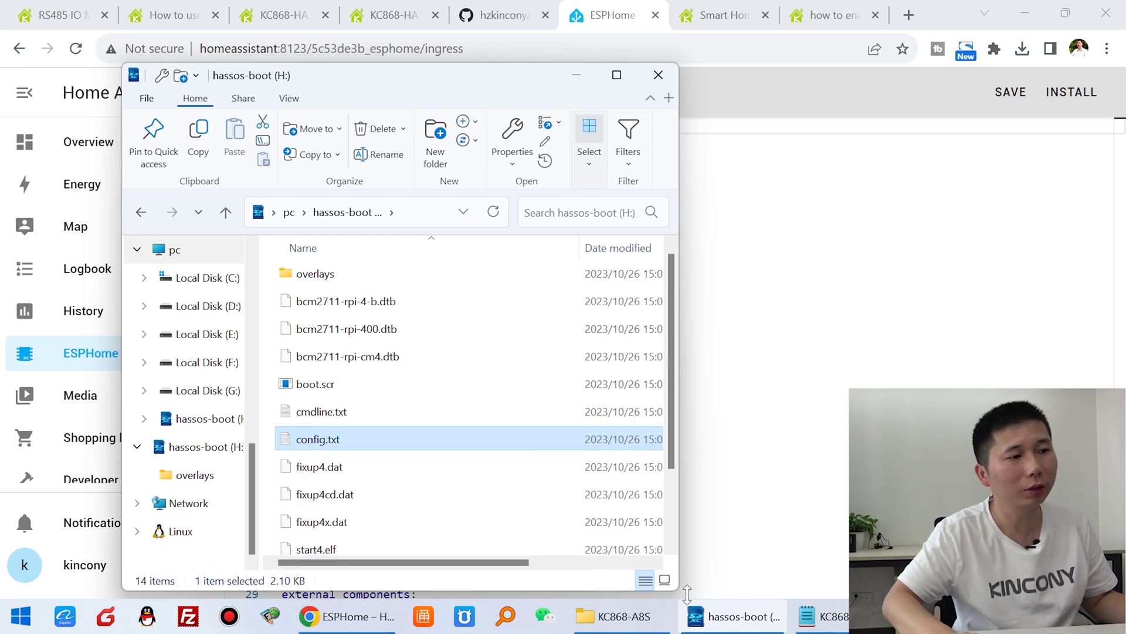
pyautogui.doubleClick(361, 436)
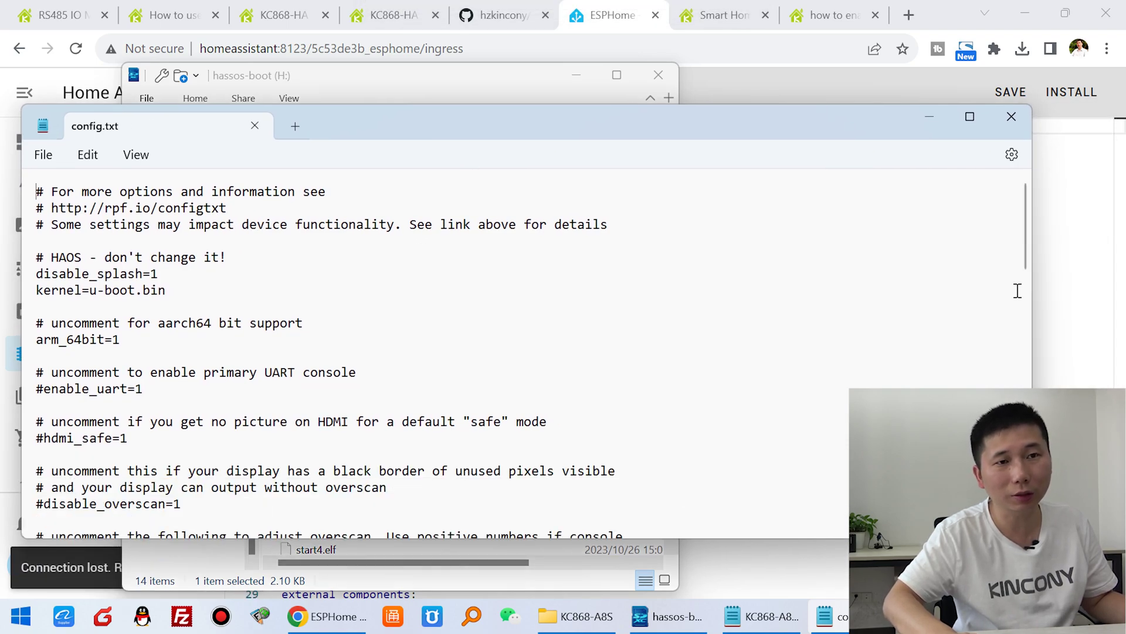
# - Put the cursor on config.txt's empty last line, then go to the USB forum thread
pyautogui.moveTo(1024, 249); pyautogui.dragTo(1024, 516)
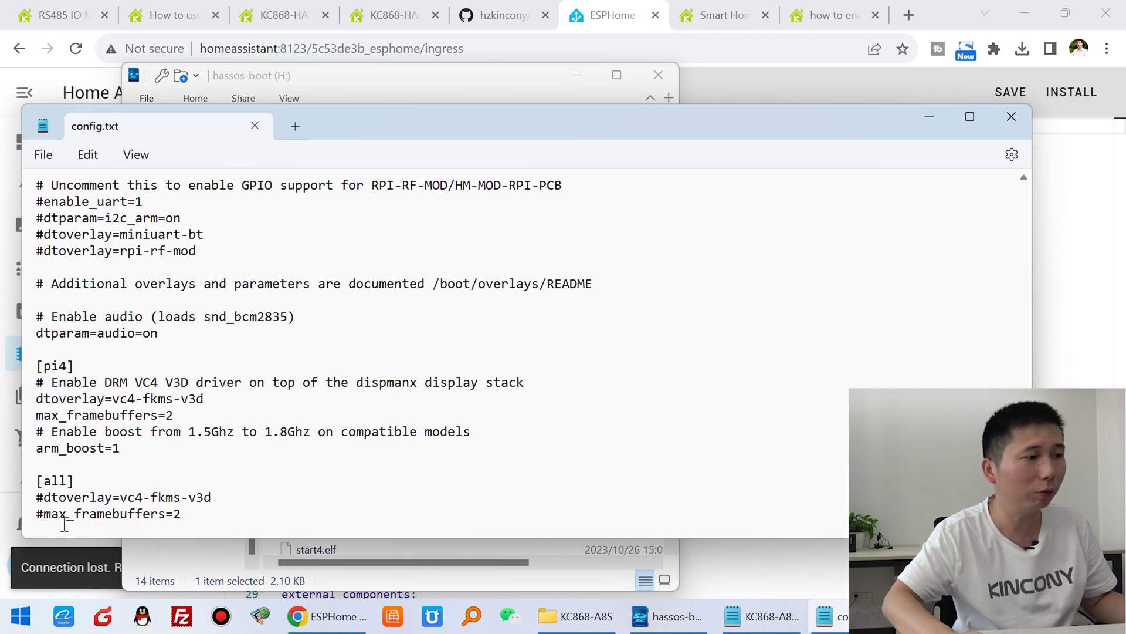
pyautogui.click(223, 523)
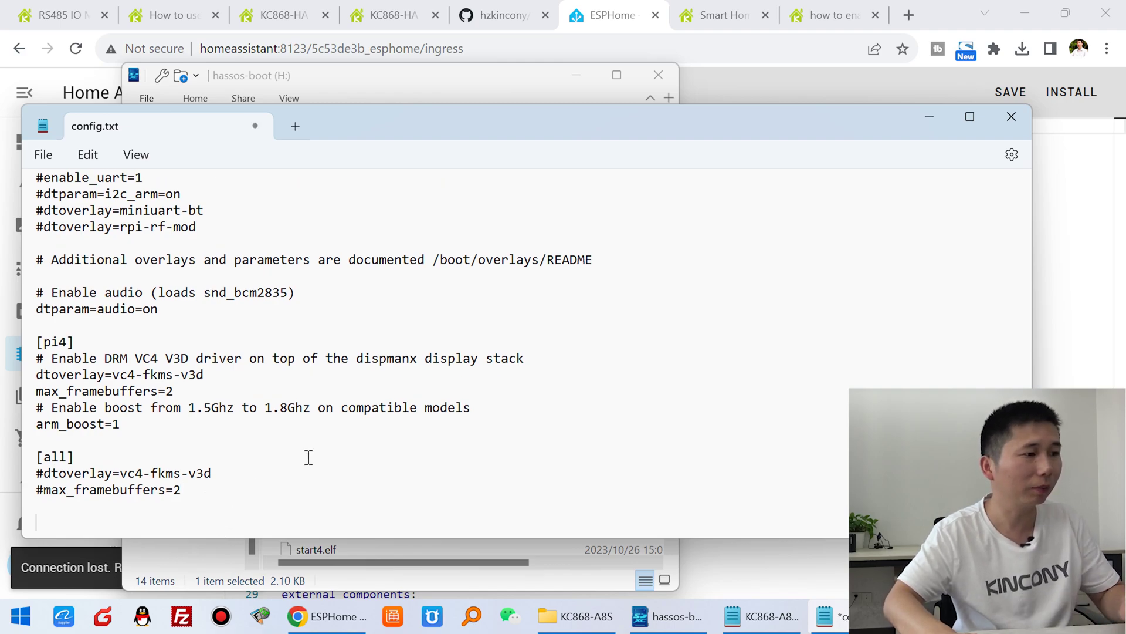
pyautogui.click(821, 16)
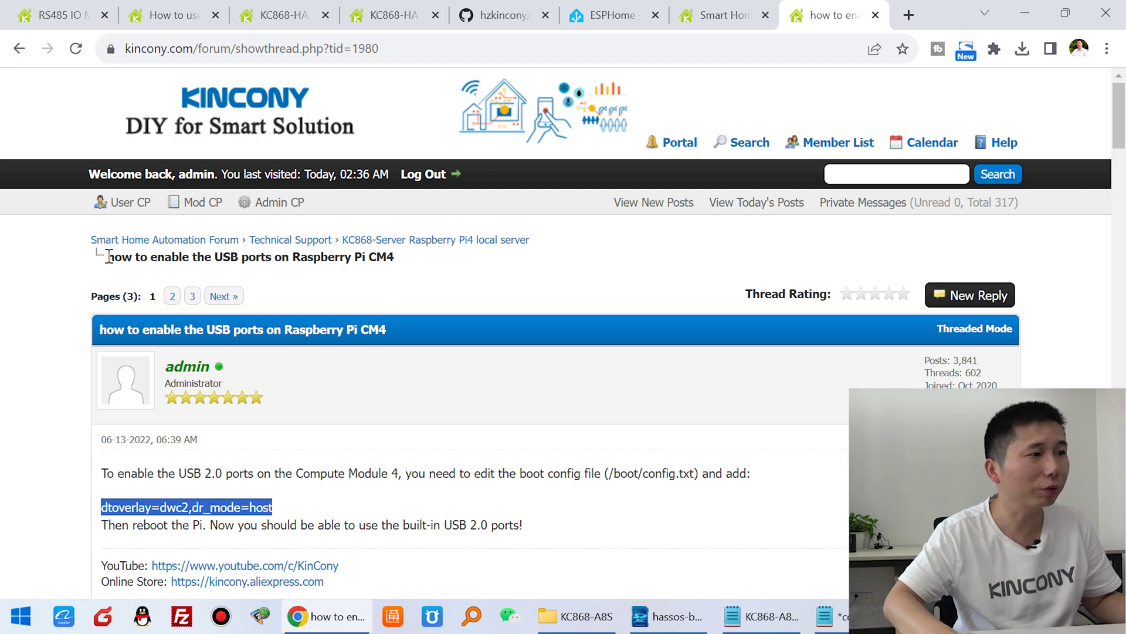
# - Copy the dtoverlay=dwc2,dr_mode=host line from the USB ports thread
pyautogui.moveTo(109, 257); pyautogui.dragTo(202, 263)
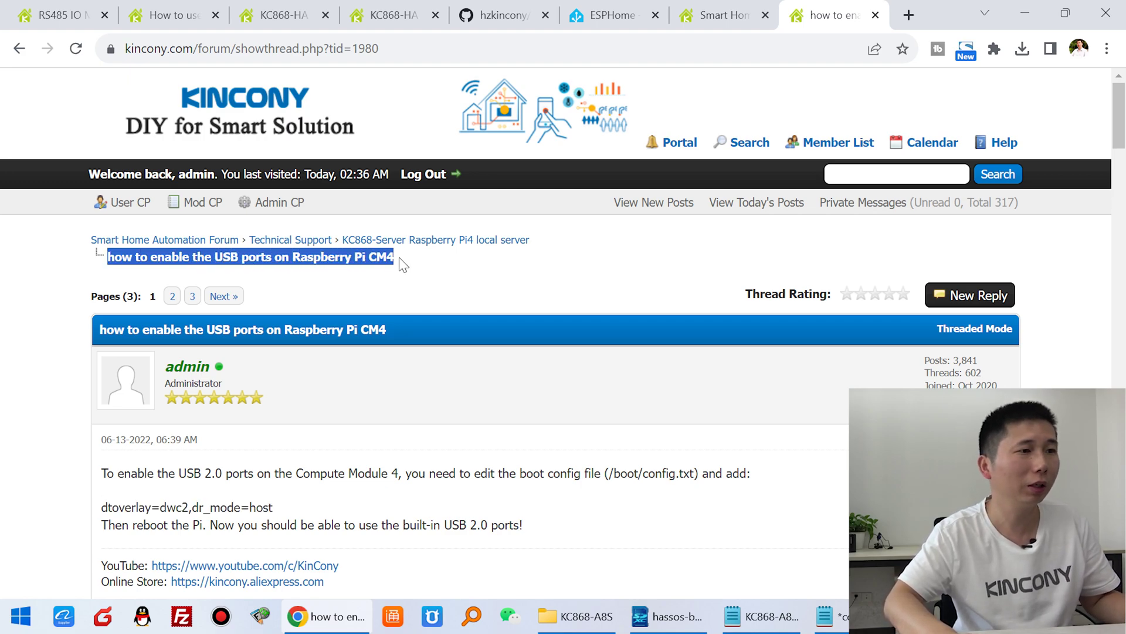
pyautogui.scroll(-1, 437, 350)
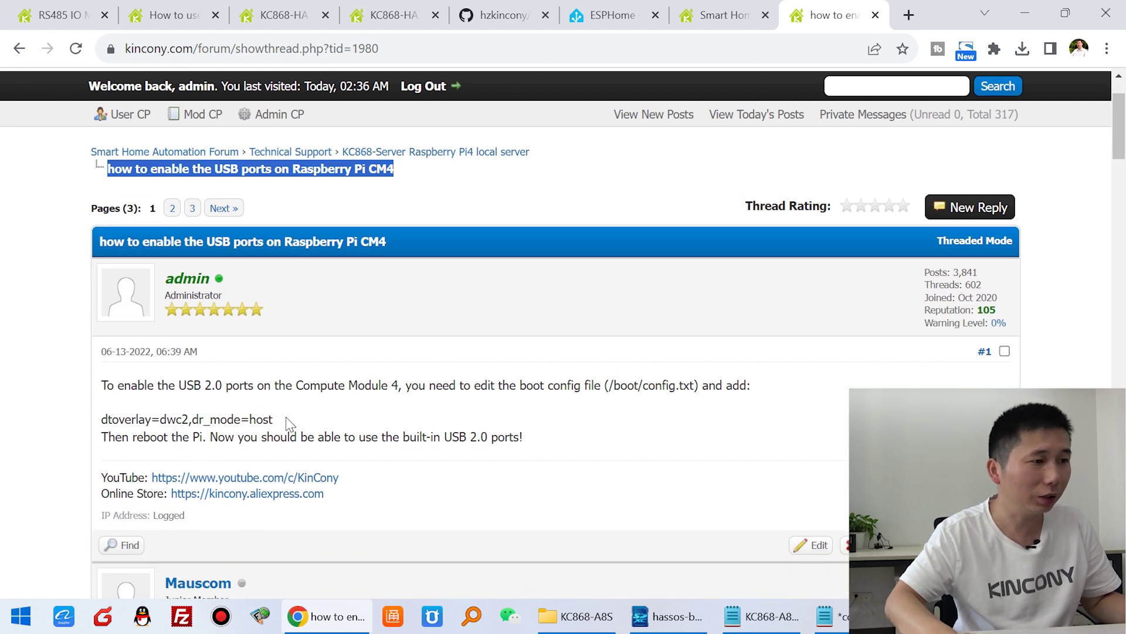
pyautogui.moveTo(288, 424); pyautogui.dragTo(257, 425)
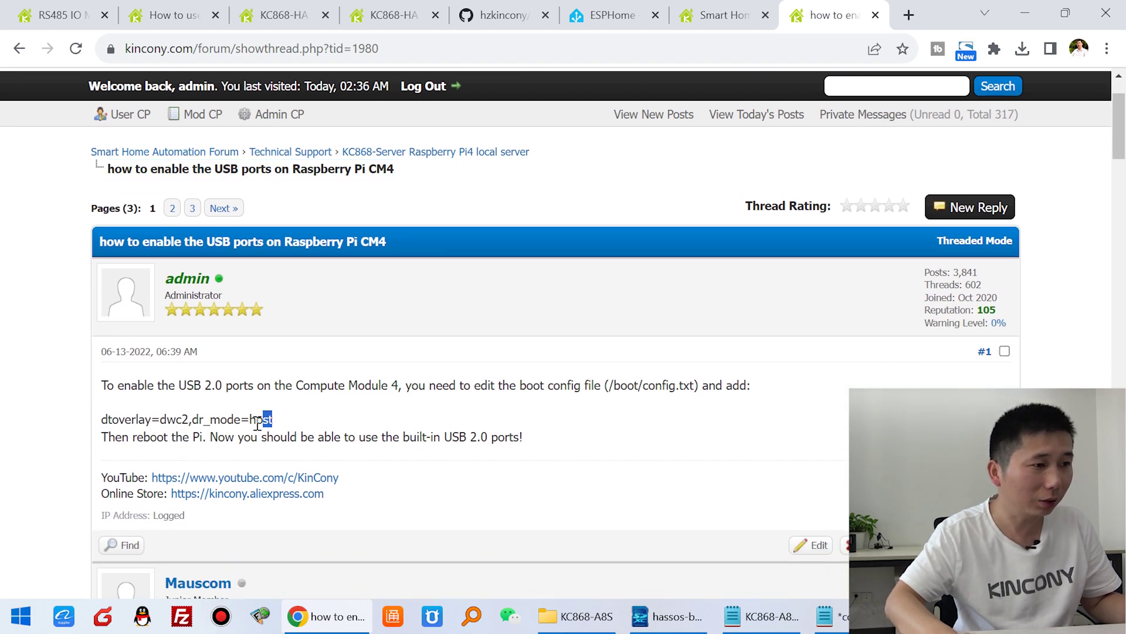
pyautogui.rightClick(182, 417)
pyautogui.click(232, 262)
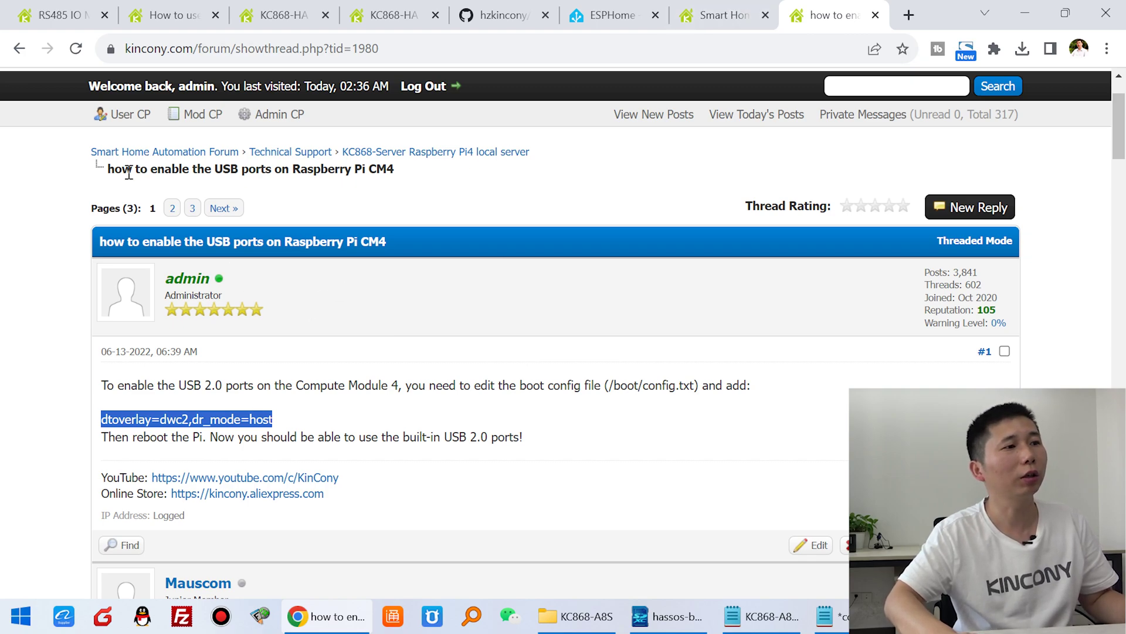
# - Glance at the forum index, reselect the dtoverlay line, and return to config.txt
pyautogui.click(726, 17)
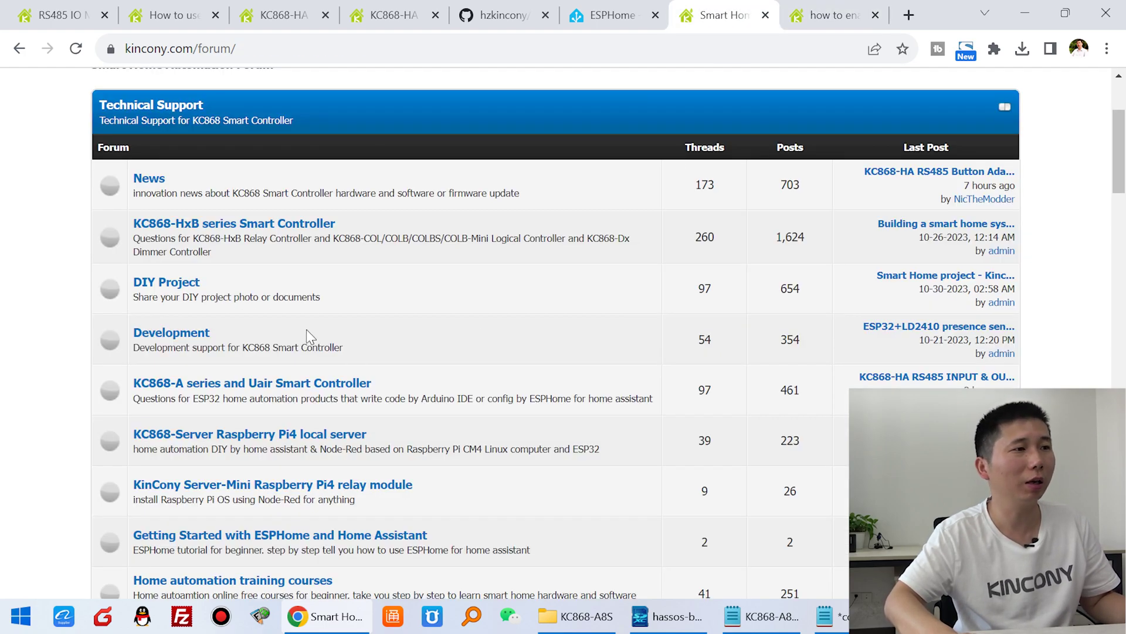
pyautogui.scroll(3, 310, 337)
pyautogui.scroll(-5, 304, 278)
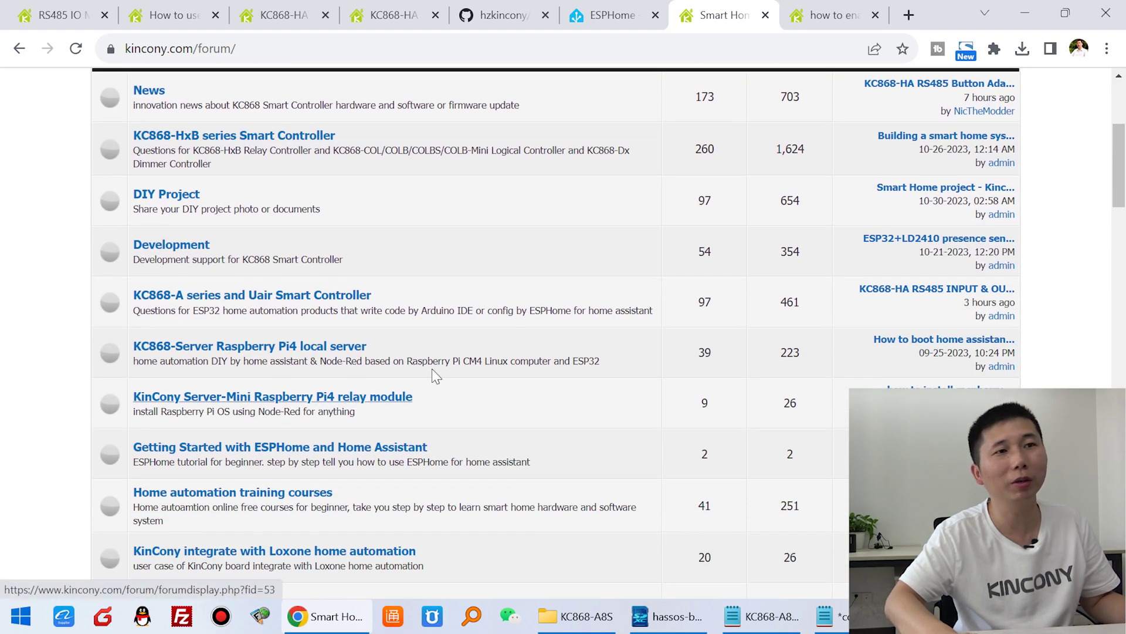
pyautogui.click(833, 15)
pyautogui.moveTo(108, 169); pyautogui.dragTo(379, 170)
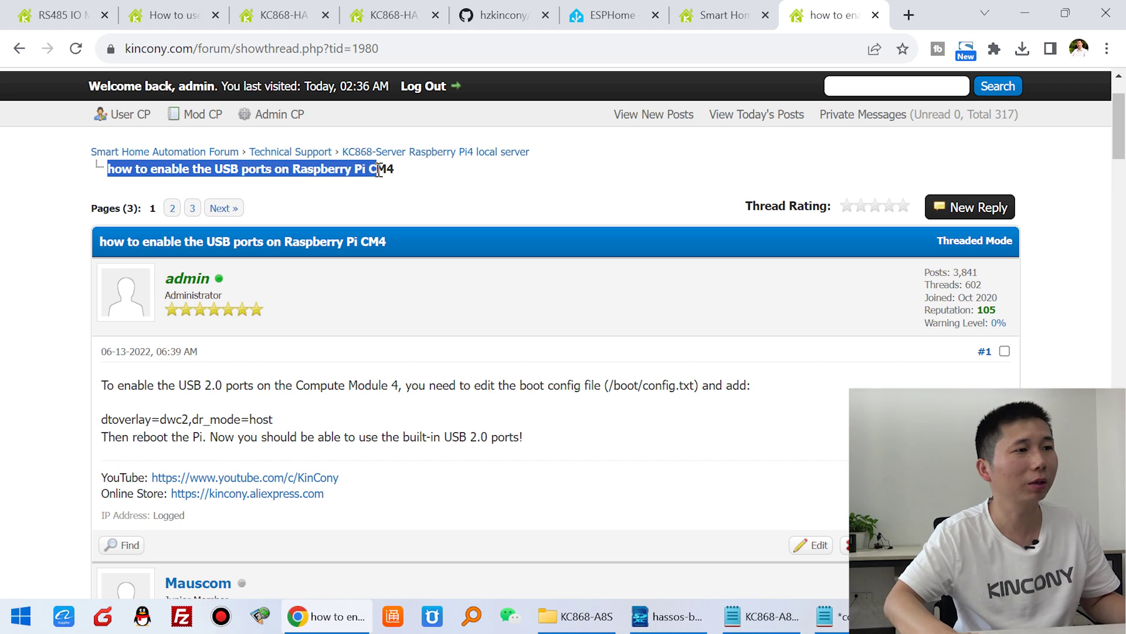
pyautogui.moveTo(102, 419); pyautogui.dragTo(286, 430)
pyautogui.hotkey('ctrl', 'c')
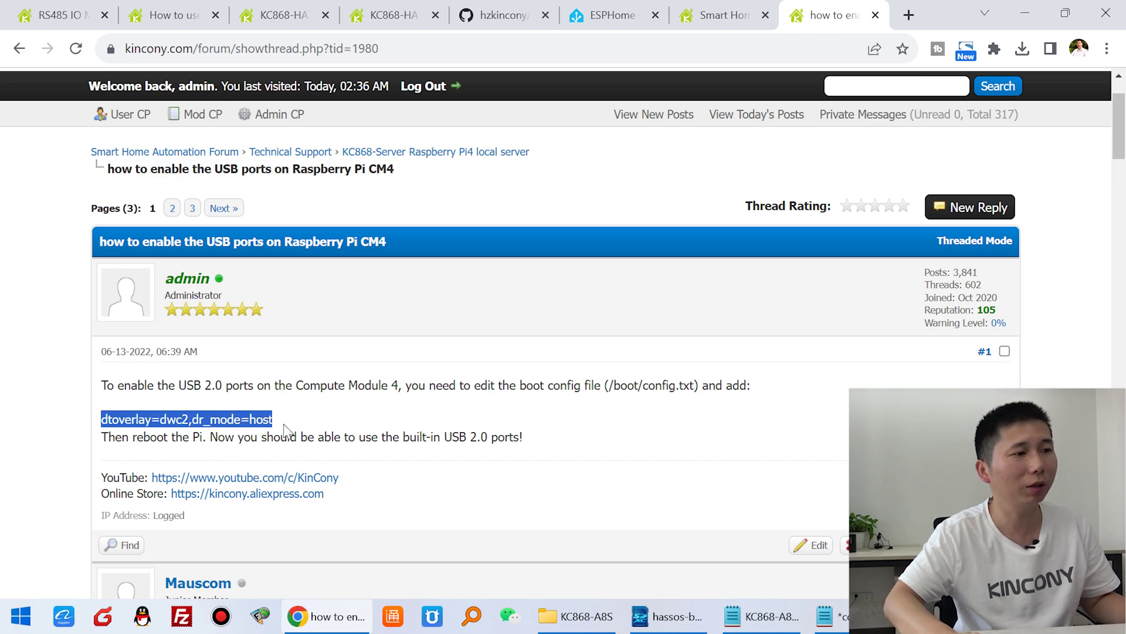
pyautogui.click(828, 616)
# - Paste dtoverlay=dwc2,dr_mode=host as config.txt's last line, then close and save it
pyautogui.rightClick(58, 518)
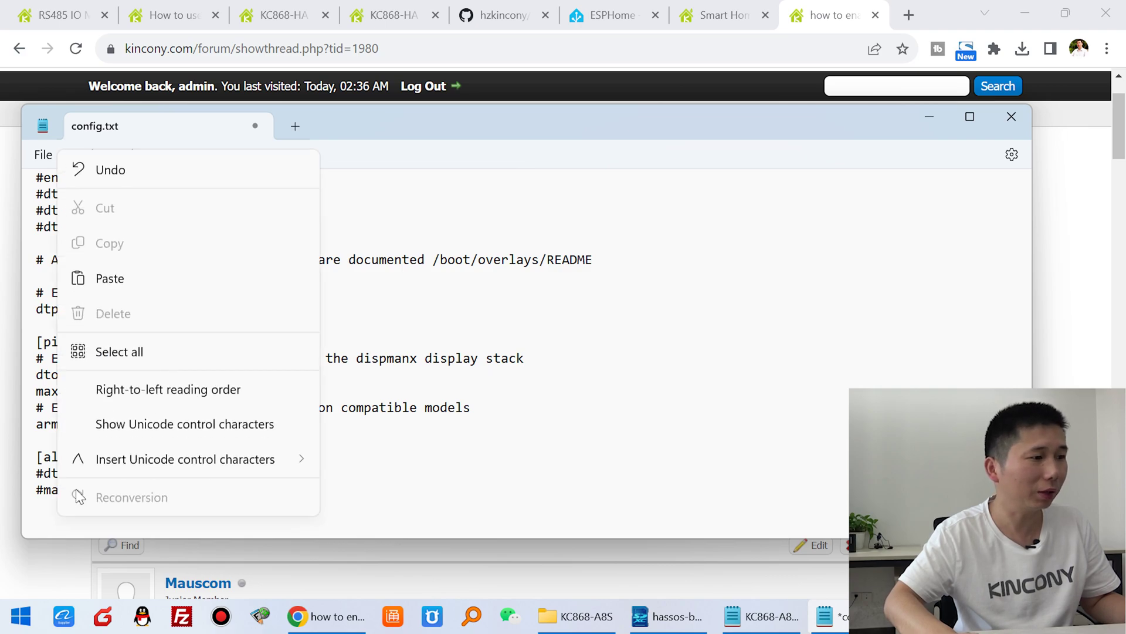
pyautogui.click(124, 279)
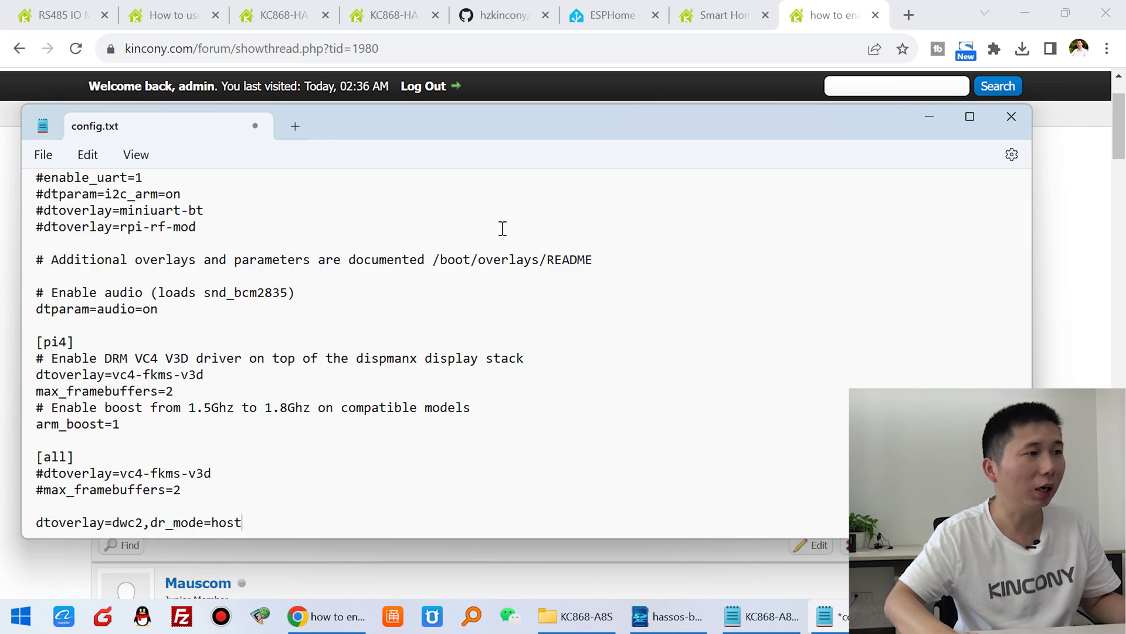
pyautogui.click(1011, 120)
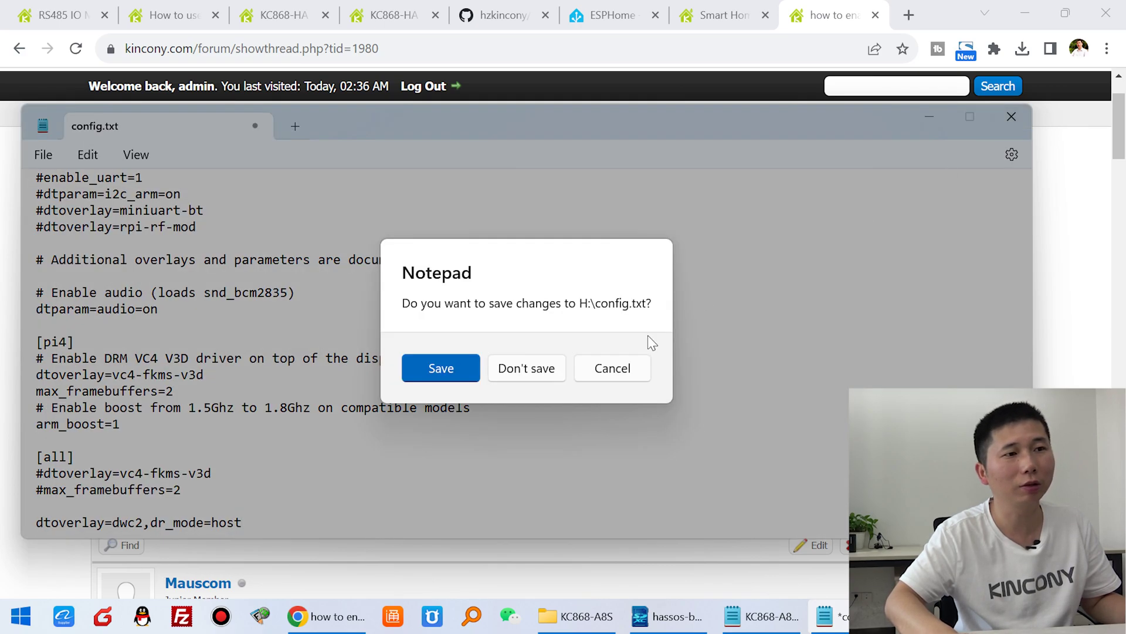
pyautogui.click(446, 381)
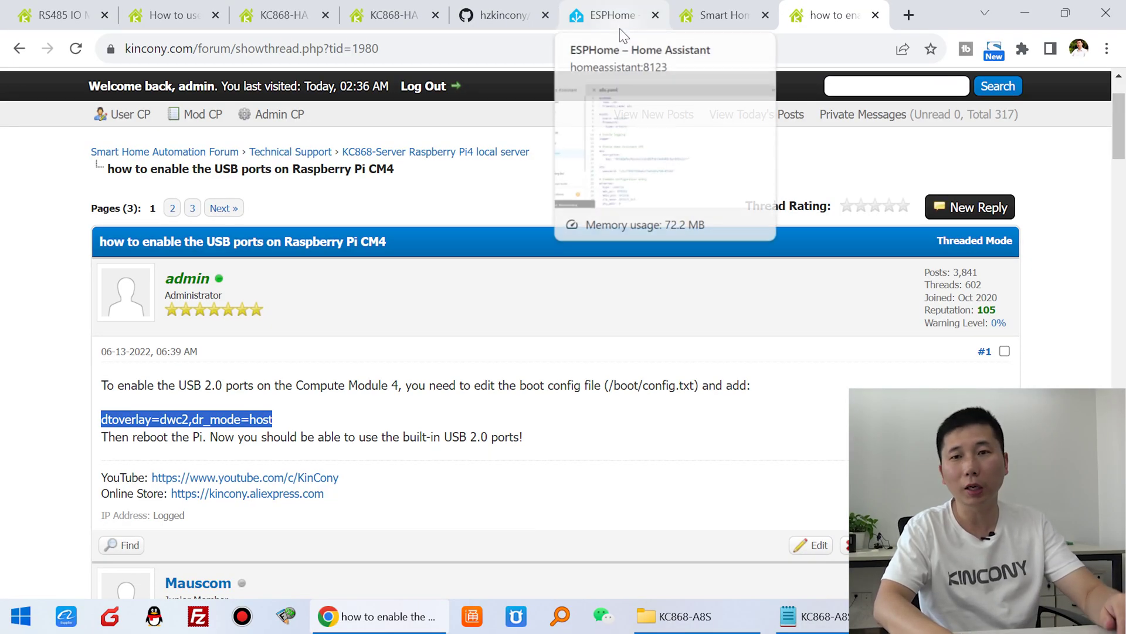
# - Switch back to the ESPHome tab showing a8s.yaml
pyautogui.click(621, 23)
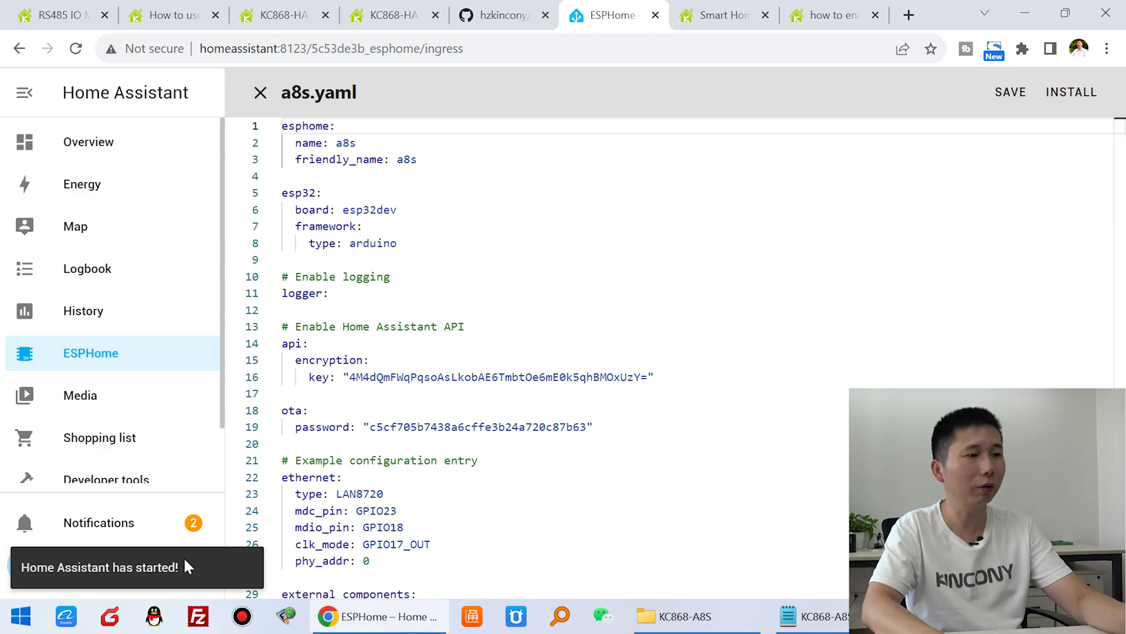
# - Save a8s.yaml and install it through the server's USB Serial /dev/ttyUSB0 port
pyautogui.click(528, 343)
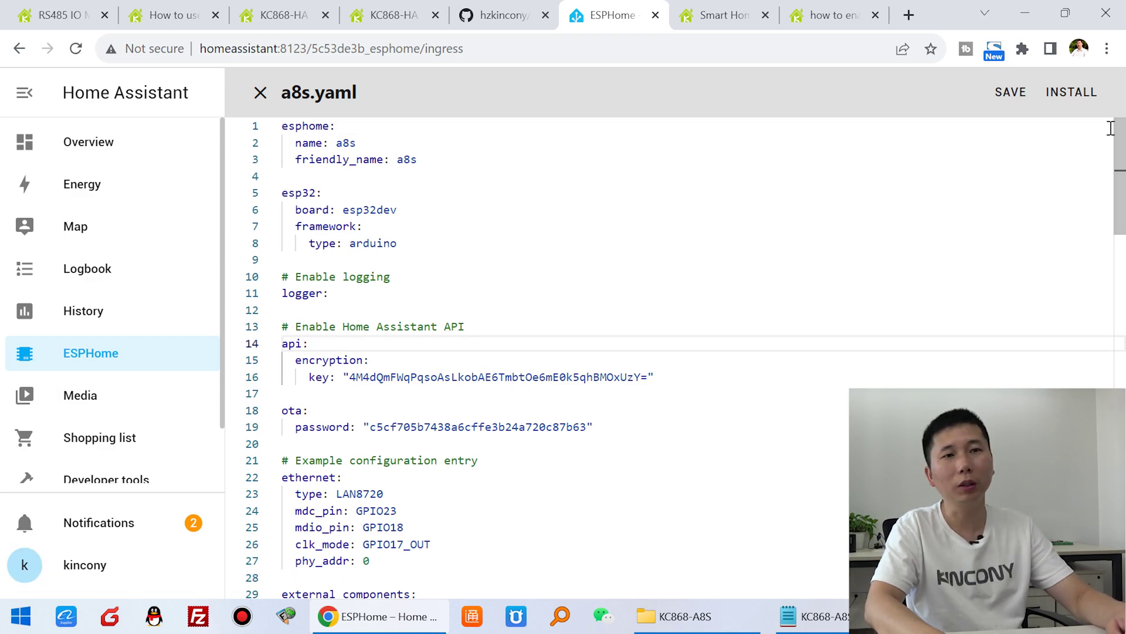
pyautogui.click(1074, 99)
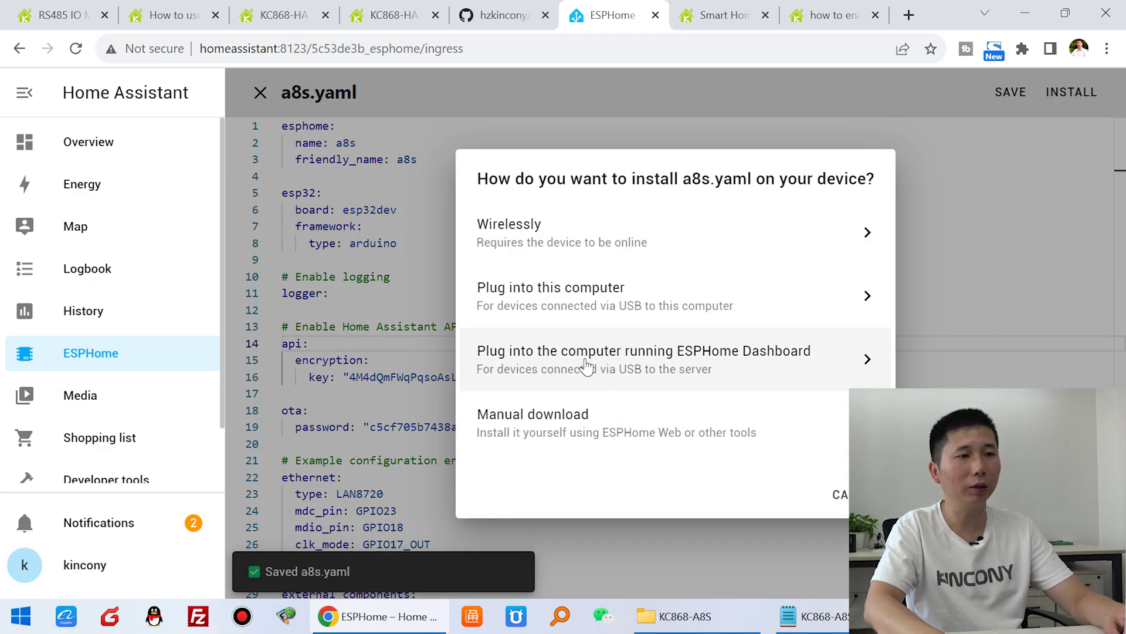
pyautogui.click(745, 369)
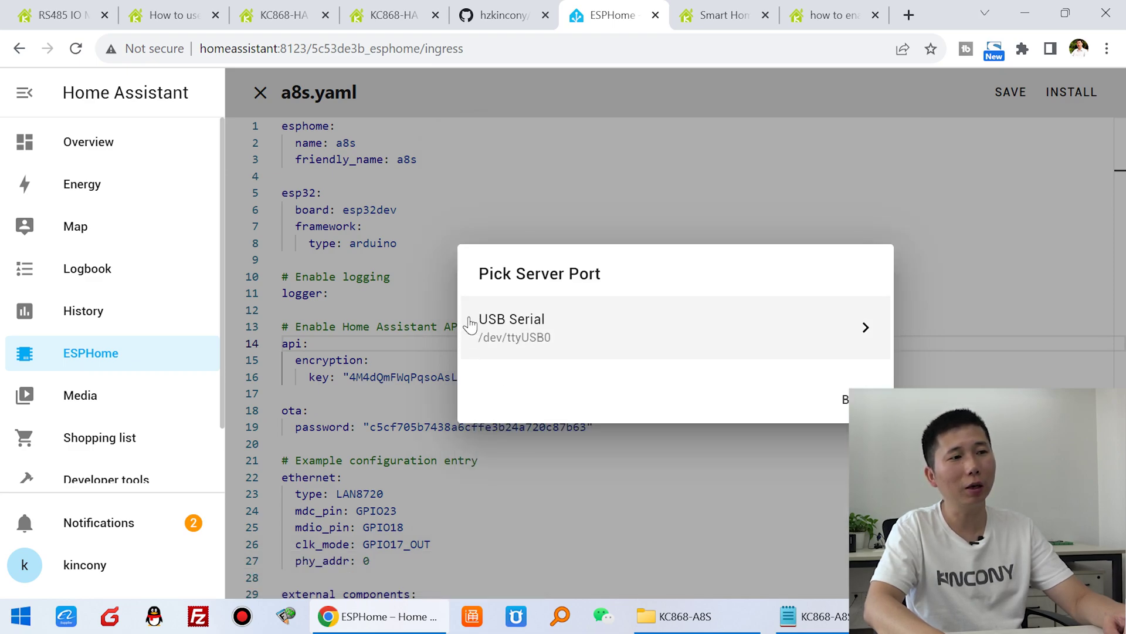
pyautogui.click(715, 330)
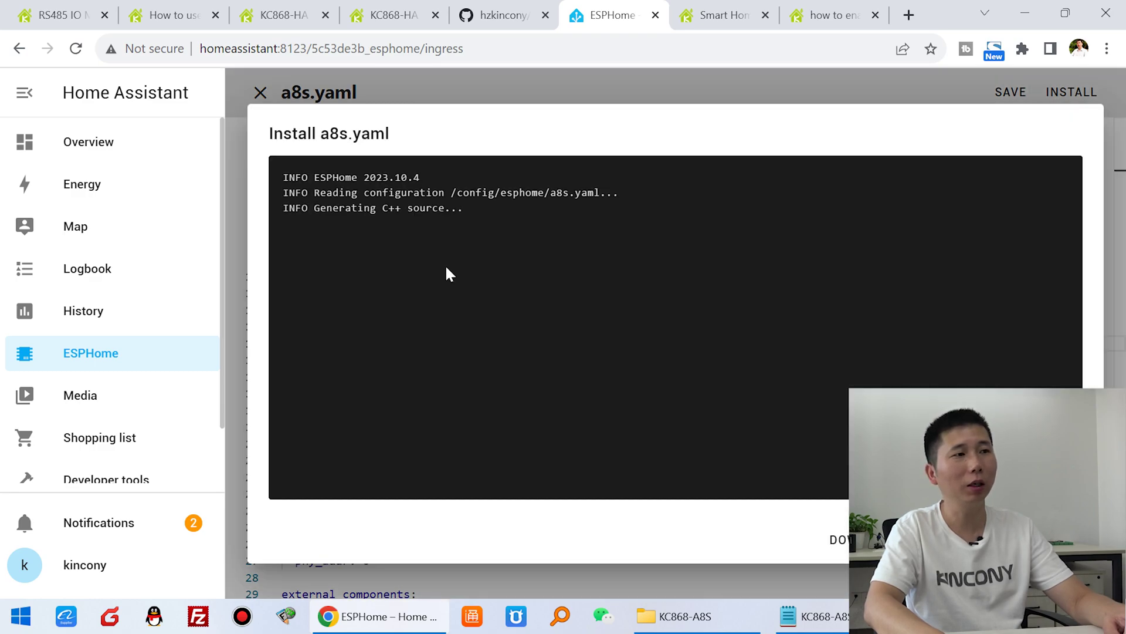